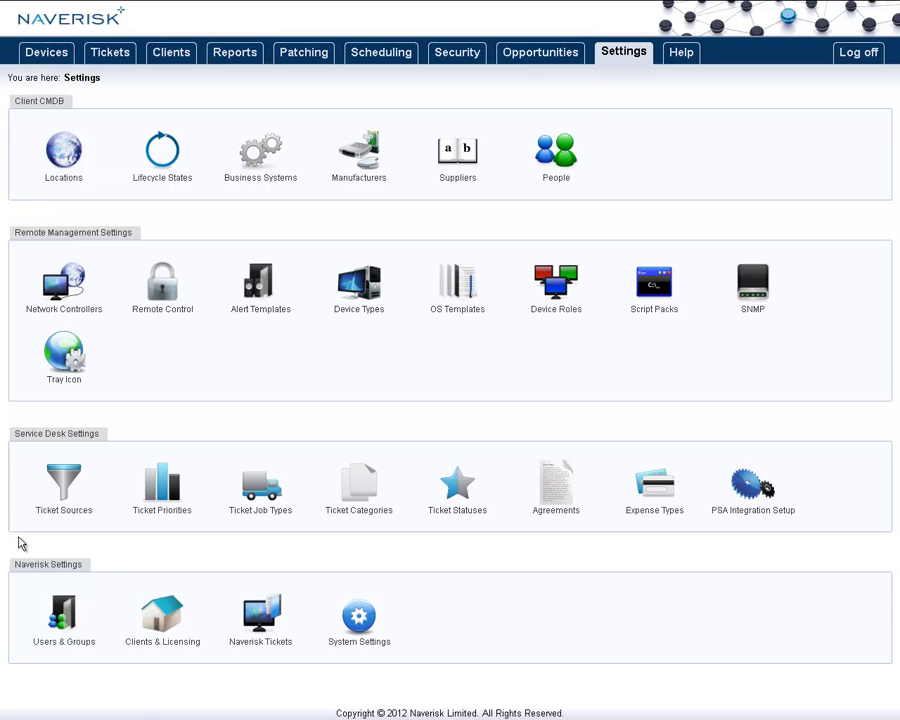
# Step: Open the Users & Groups settings for the Kashlo's sports client
pyautogui.click(64, 622)
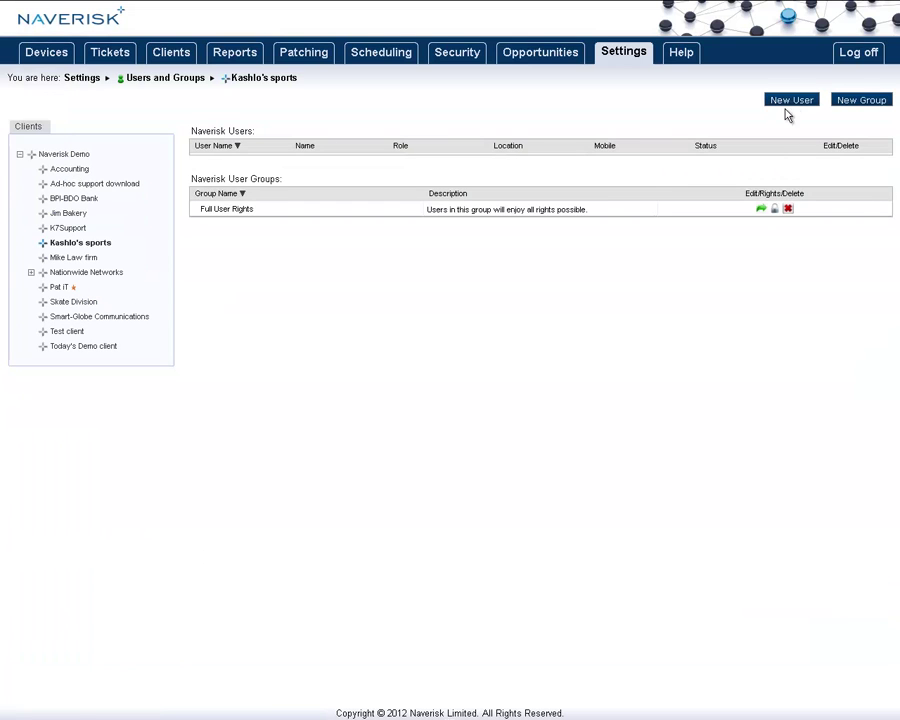
# Step: Create a user with a username, password and first name in the Full User Rights group, and save it
pyautogui.click(790, 102)
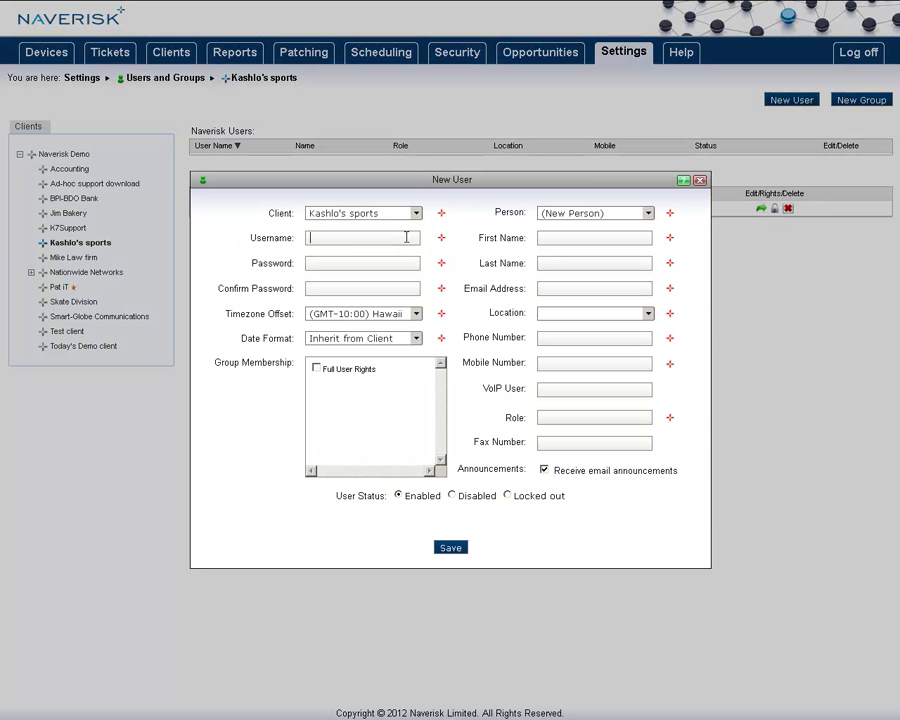
pyautogui.click(405, 237)
pyautogui.write('Kashlo')
pyautogui.press('Tab')
pyautogui.write('123456')
pyautogui.press('Tab')
pyautogui.write('123456')
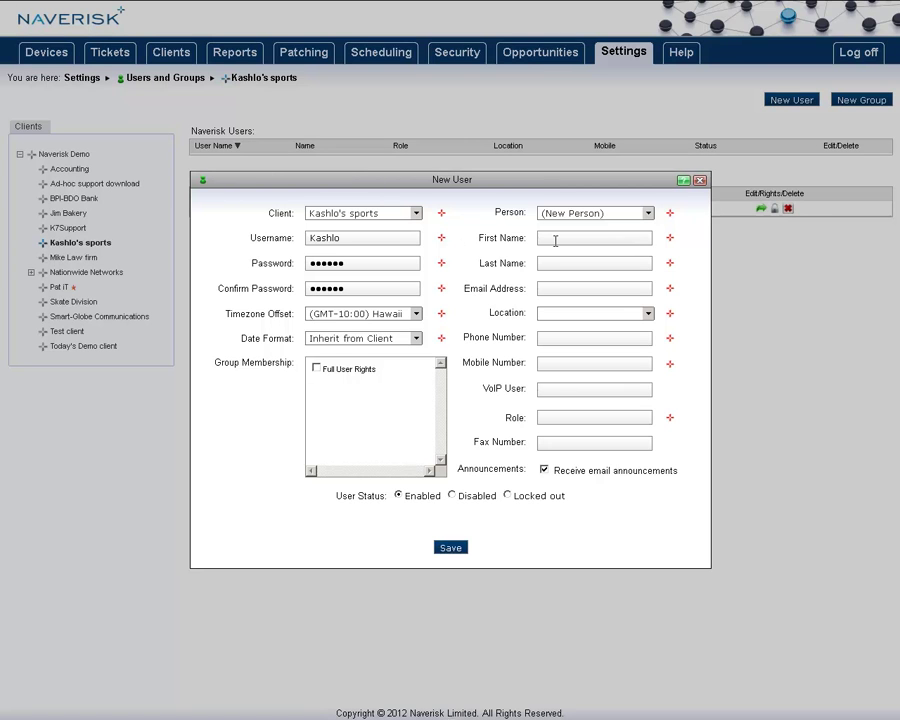
pyautogui.click(555, 238)
pyautogui.write('Kashlo')
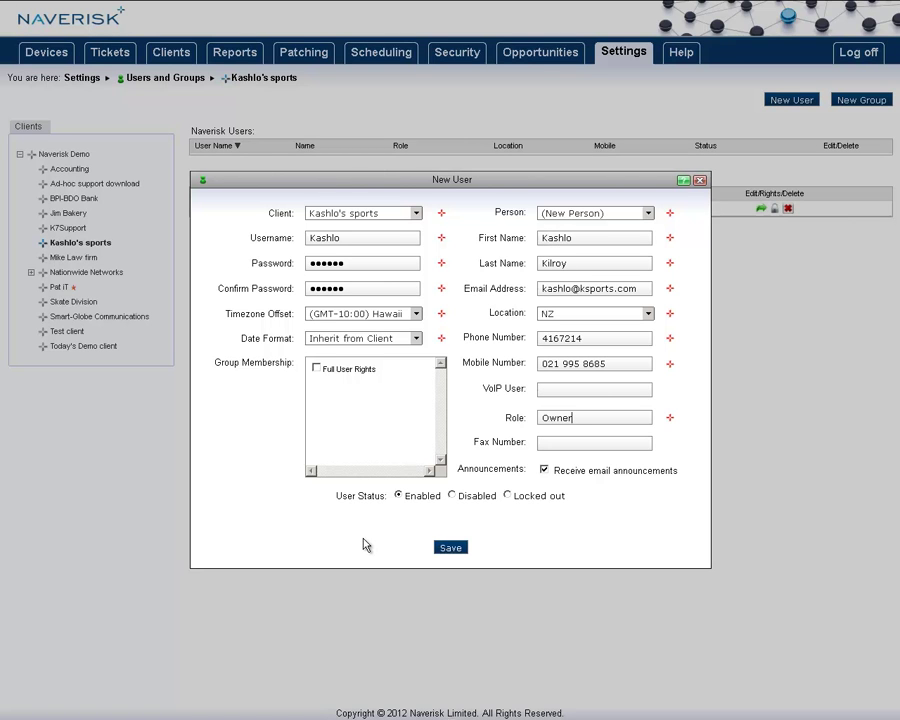
pyautogui.click(316, 368)
pyautogui.click(450, 547)
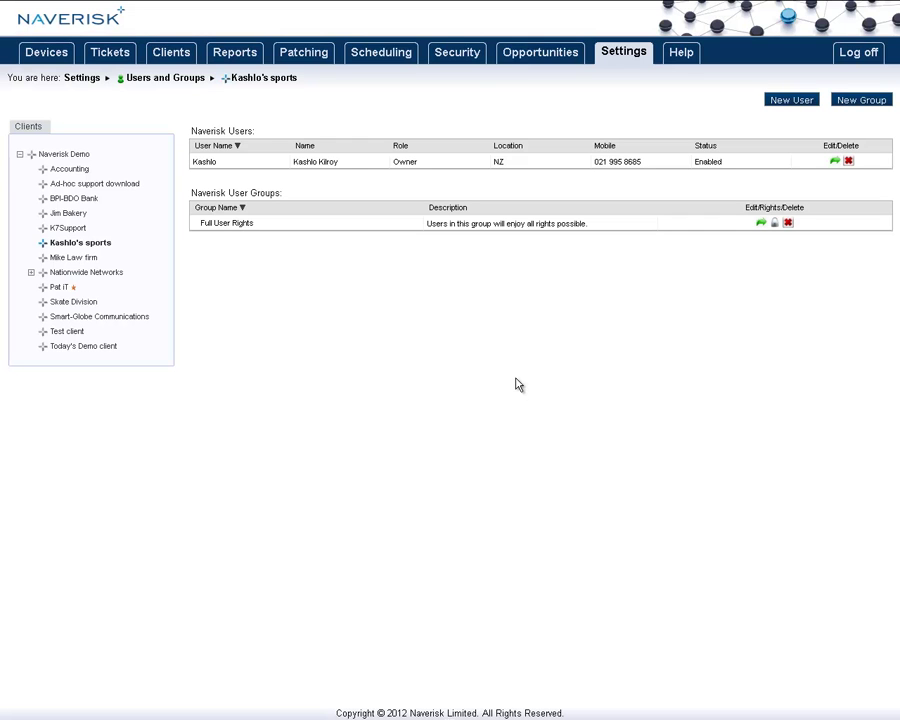
# Step: Create a user group named 'Tickets' with description 'View only tickets'
pyautogui.click(863, 101)
pyautogui.click(465, 296)
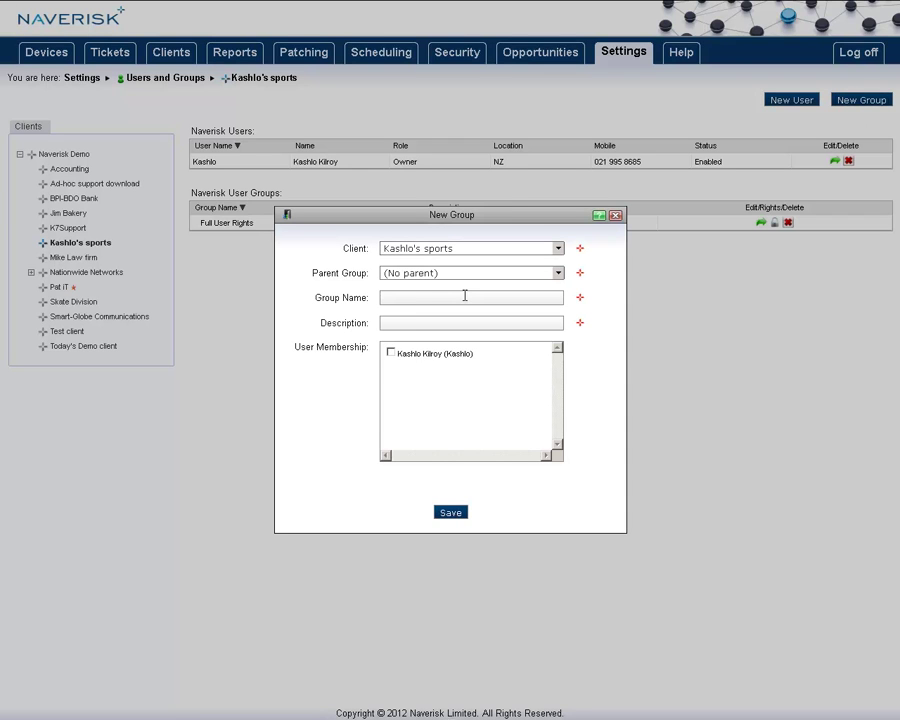
pyautogui.write('Tickets')
pyautogui.click(433, 322)
pyautogui.write('View only tickets')
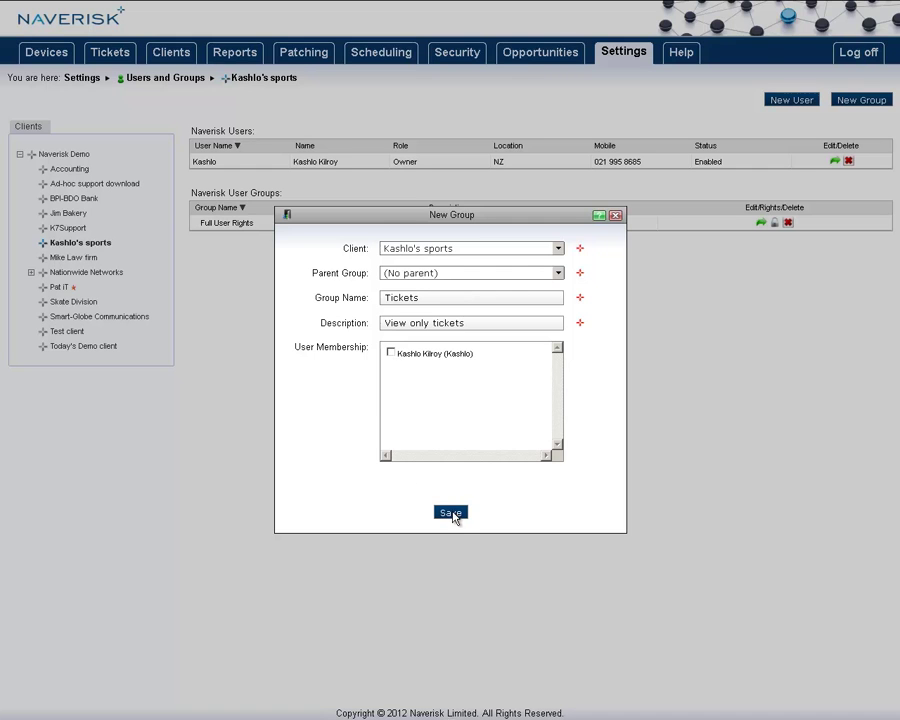
pyautogui.click(452, 513)
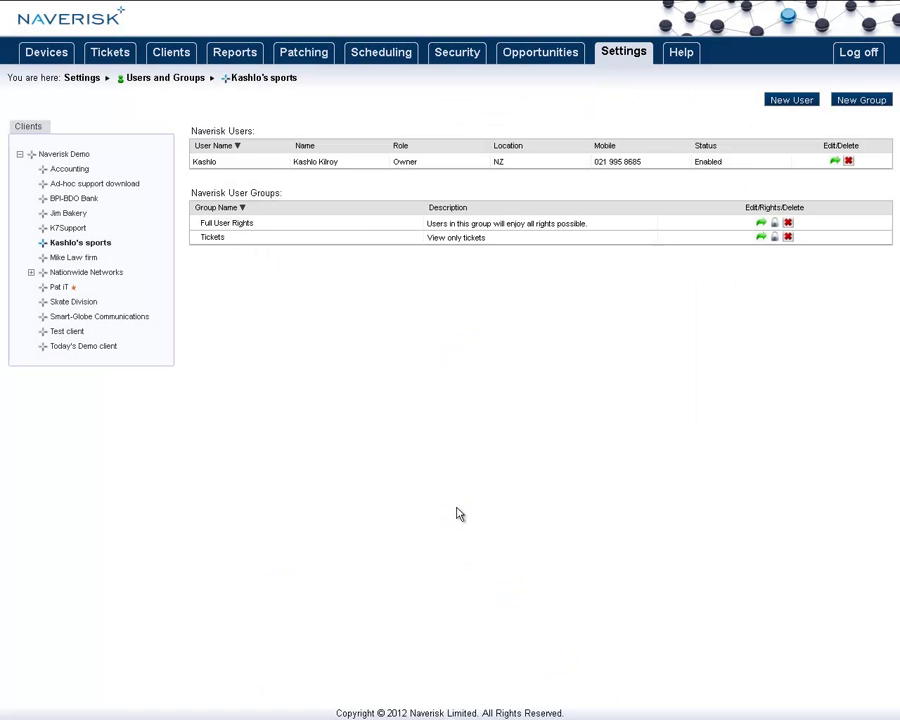
# Step: Grant the Tickets group Tickets Tab, Reports Tab and Settings/Audit Reports access rights
pyautogui.click(774, 238)
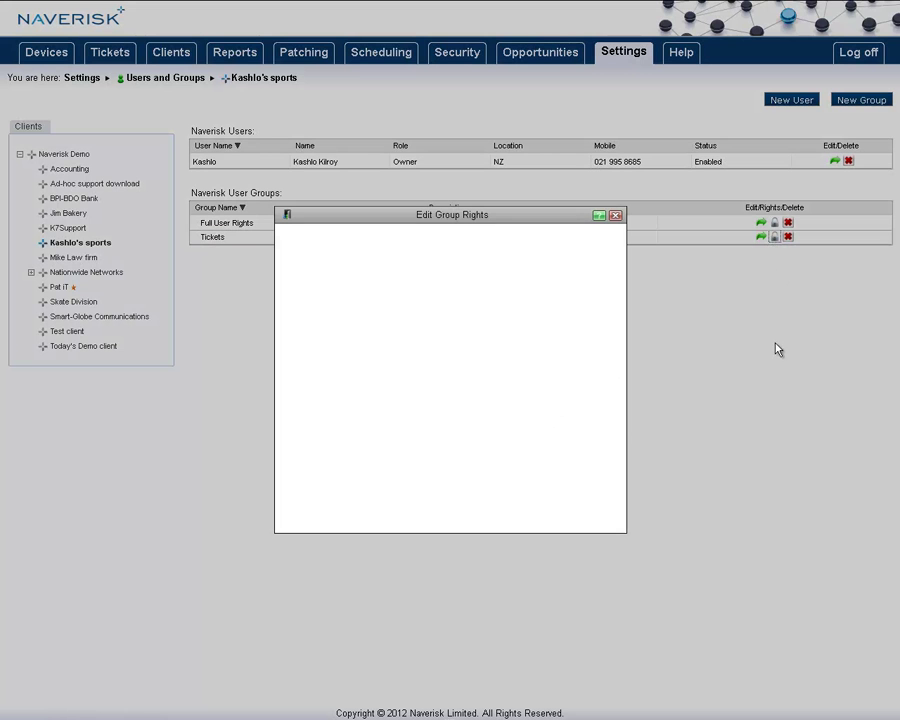
pyautogui.moveTo(566, 345); pyautogui.dragTo(566, 383)
pyautogui.click(513, 399)
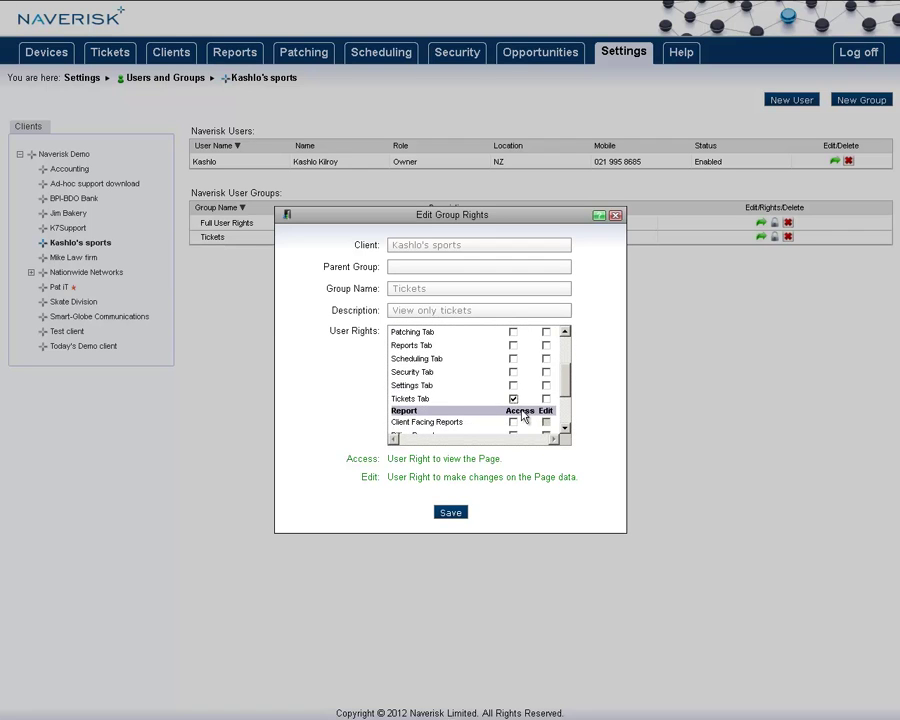
pyautogui.click(513, 345)
pyautogui.moveTo(566, 382); pyautogui.dragTo(568, 404)
pyautogui.click(513, 414)
pyautogui.click(460, 511)
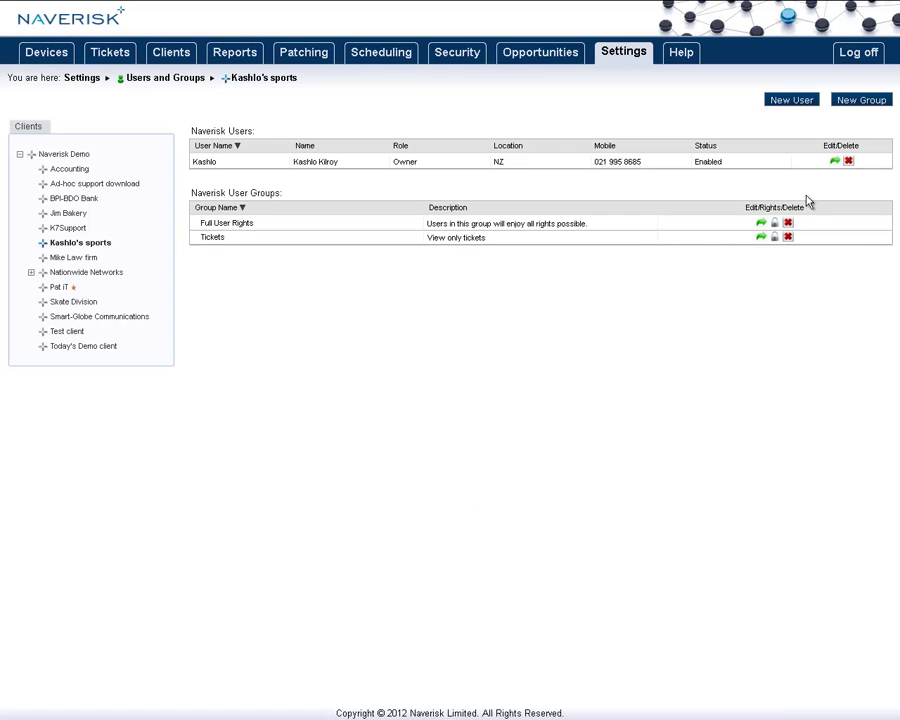
# Step: Move the new user from Full User Rights into the Tickets group, then return to Settings
pyautogui.click(836, 163)
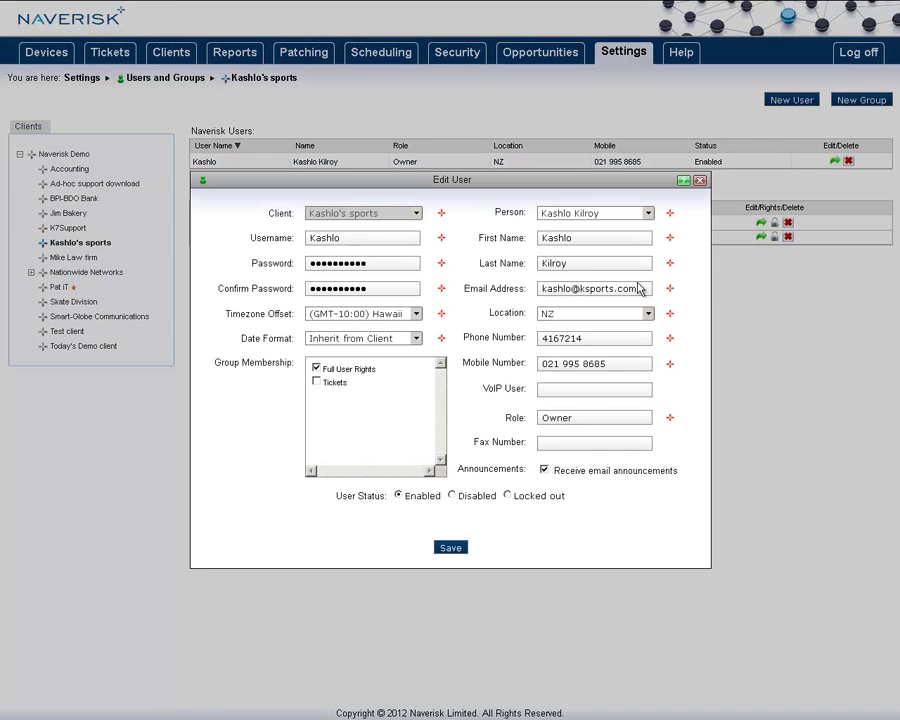
pyautogui.click(316, 369)
pyautogui.click(318, 383)
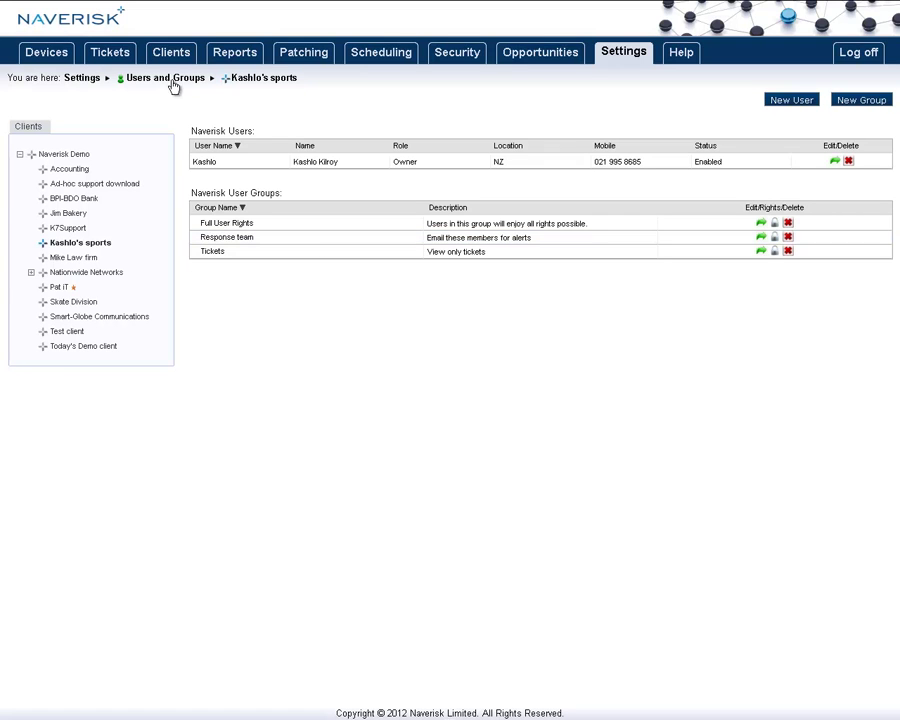
pyautogui.click(93, 81)
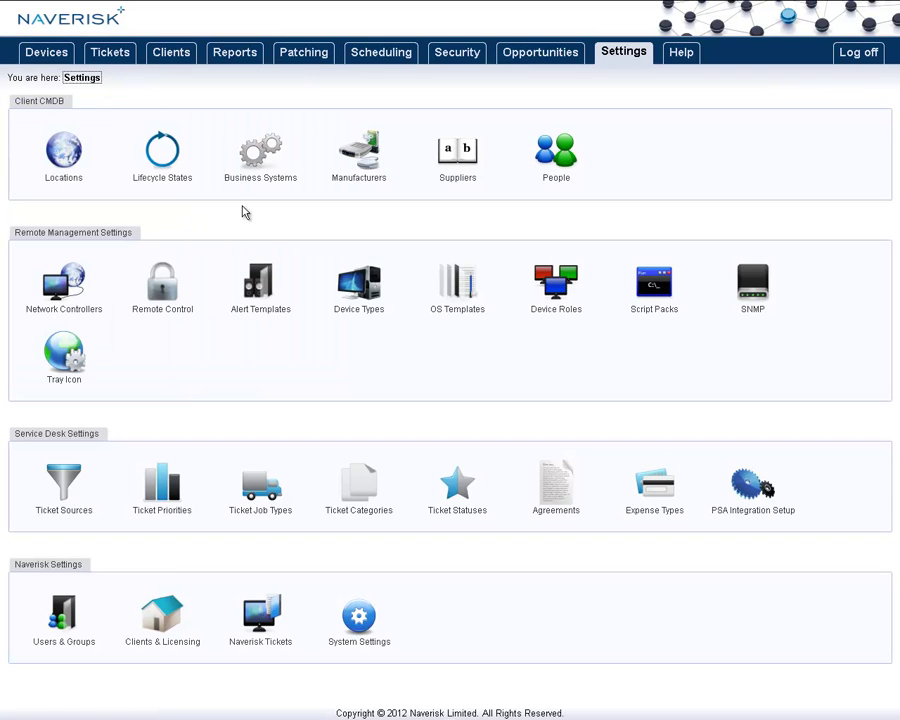
# Step: Start a new alert template named 'Email Alerting' and open its Warning target groups chooser
pyautogui.click(263, 288)
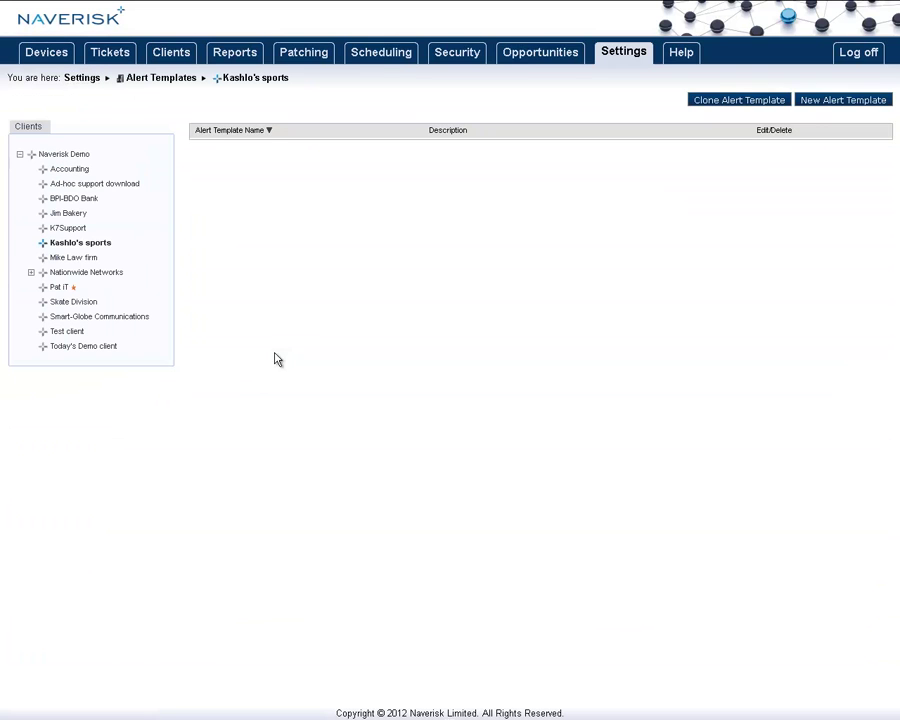
pyautogui.click(855, 100)
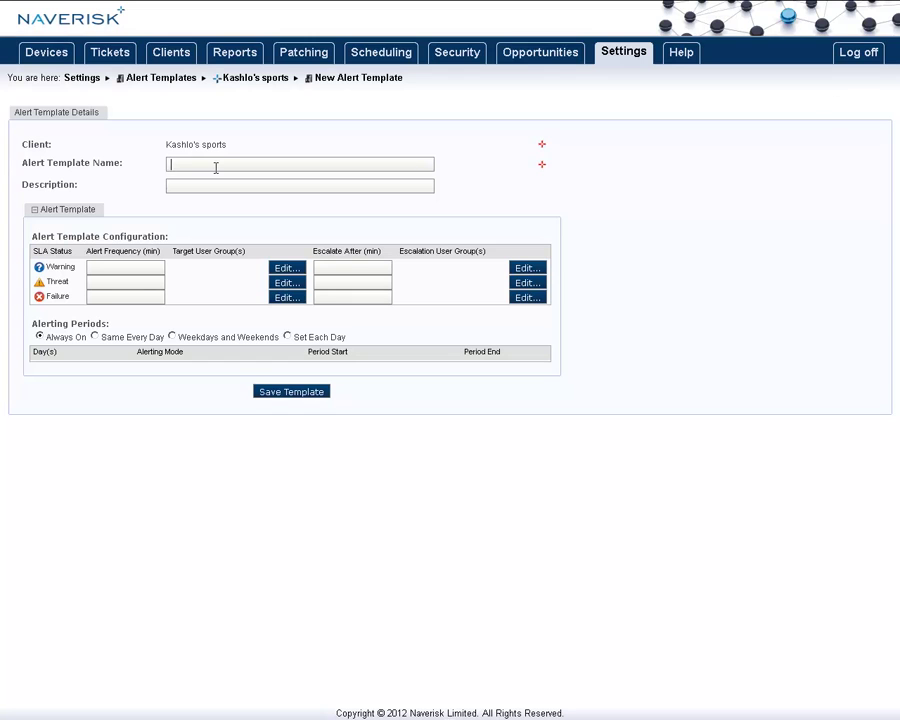
pyautogui.write('Email Alerting')
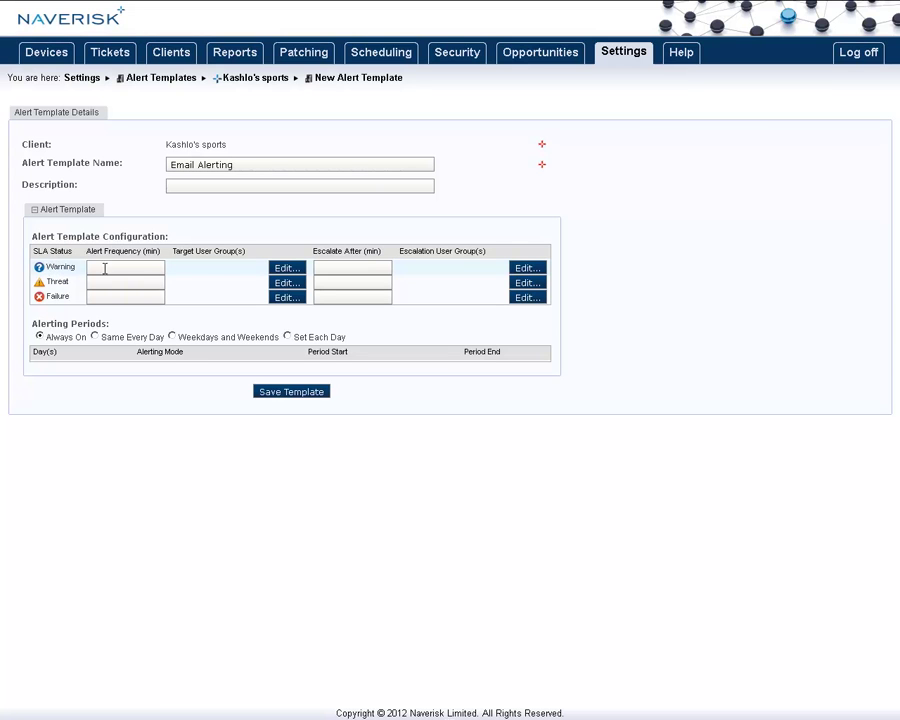
pyautogui.click(298, 270)
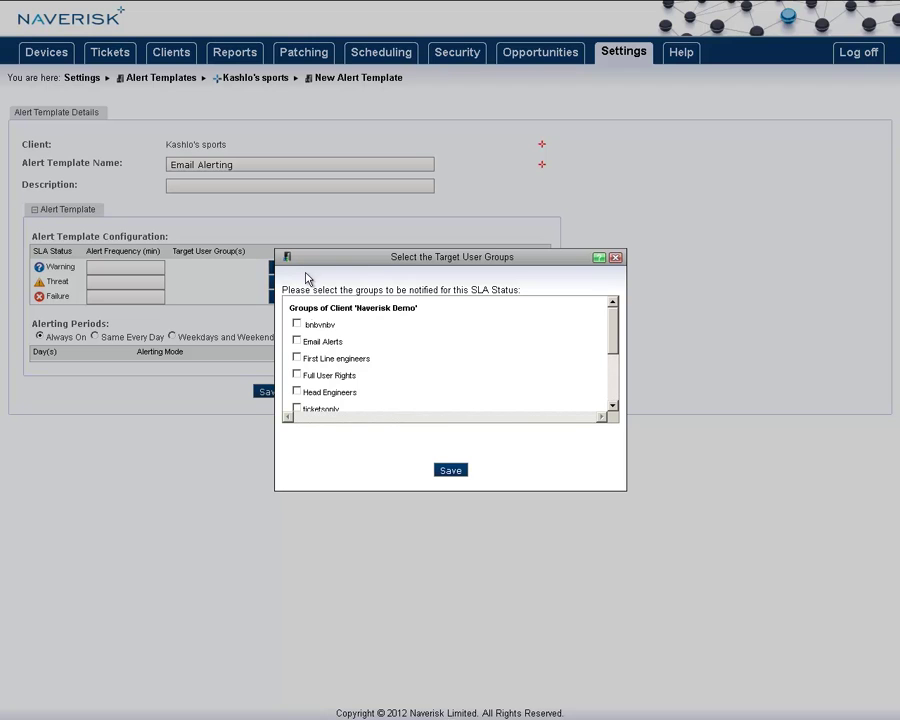
# Step: Make Response team the Warning target group, then move on to Threat groups and alert frequency
pyautogui.scroll(-3, 310, 377)
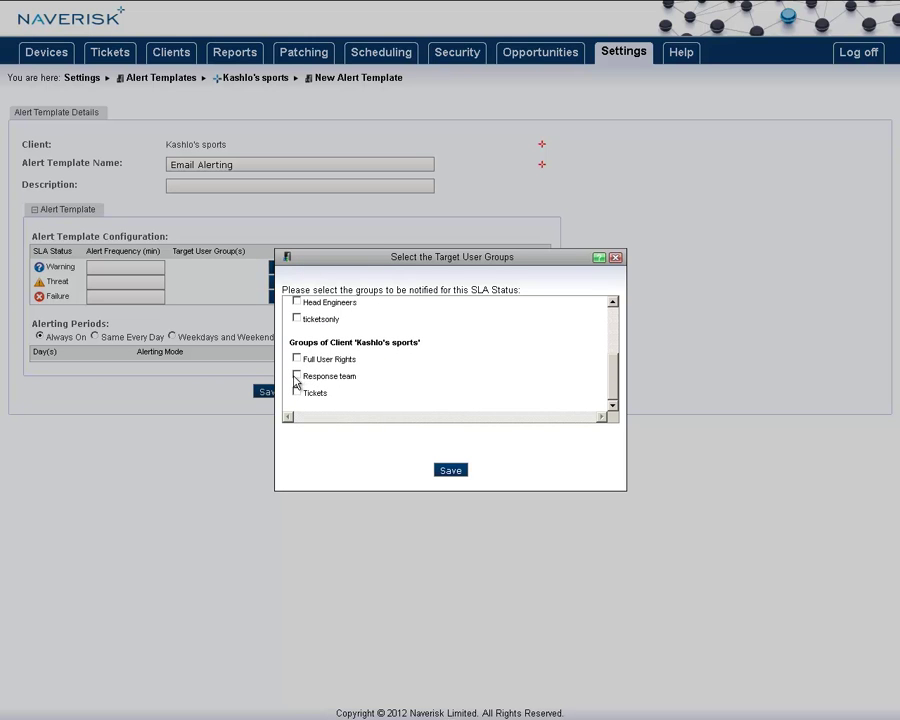
pyautogui.click(297, 376)
pyautogui.click(450, 470)
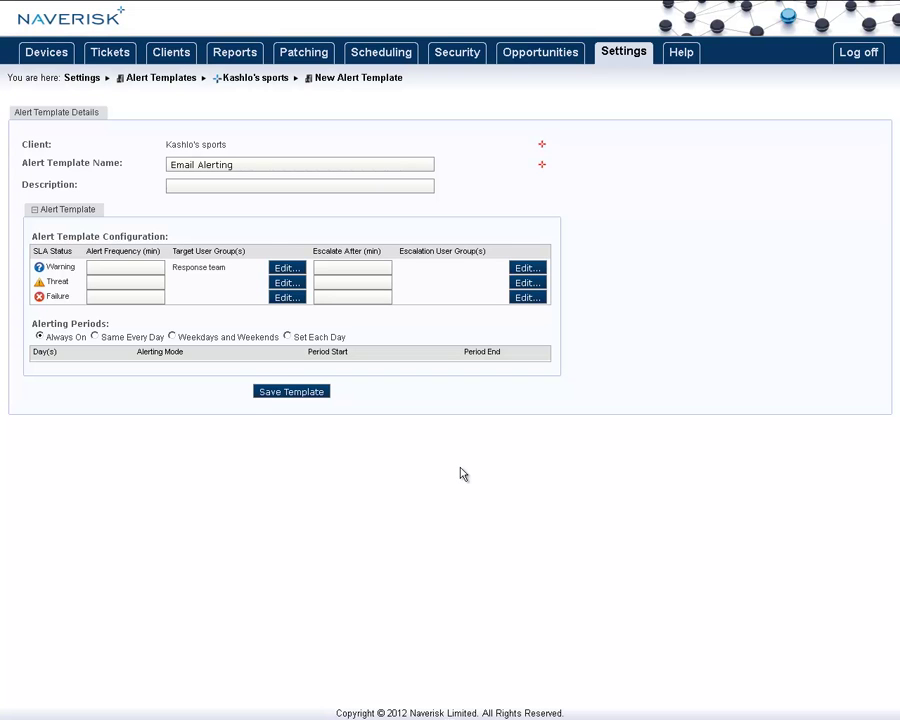
pyautogui.click(287, 282)
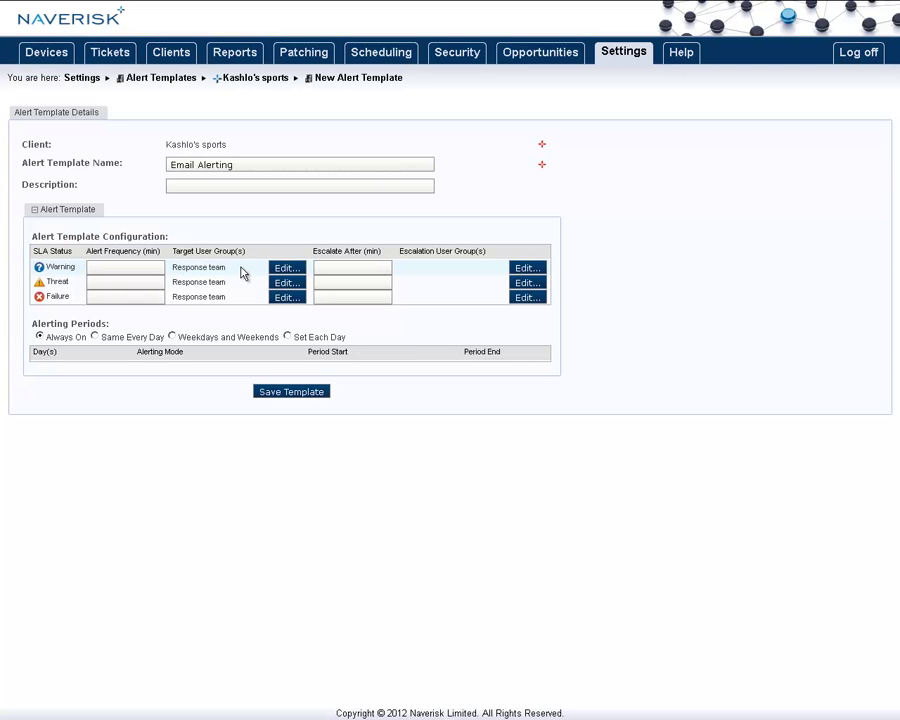
pyautogui.click(133, 268)
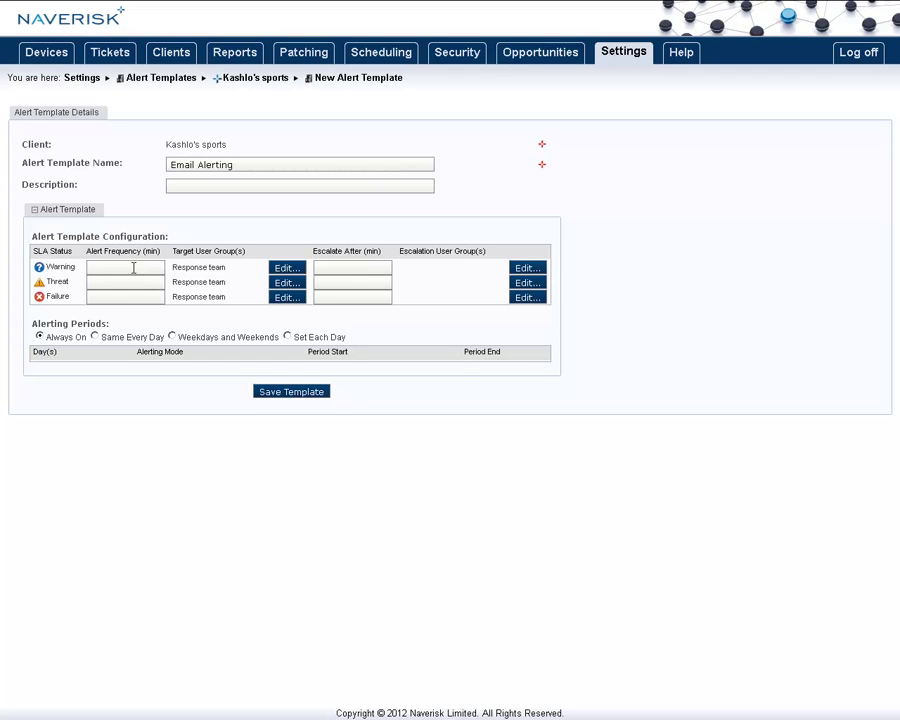
# Step: Set the Warning alert frequency to 360 minutes and keep alerting Always On
pyautogui.write('360')
pyautogui.click(366, 266)
pyautogui.click(95, 337)
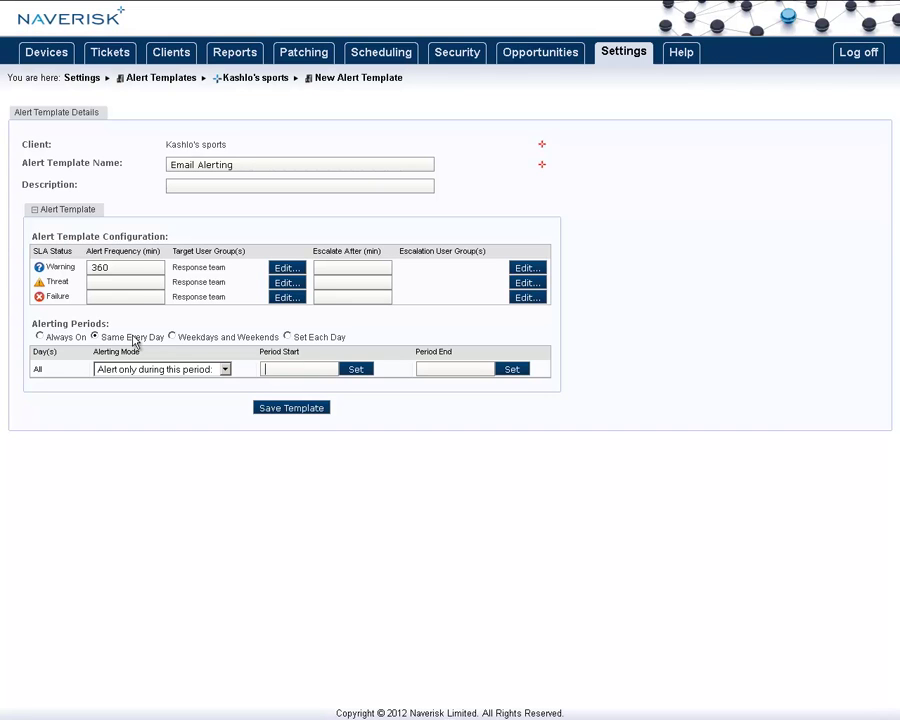
pyautogui.click(172, 337)
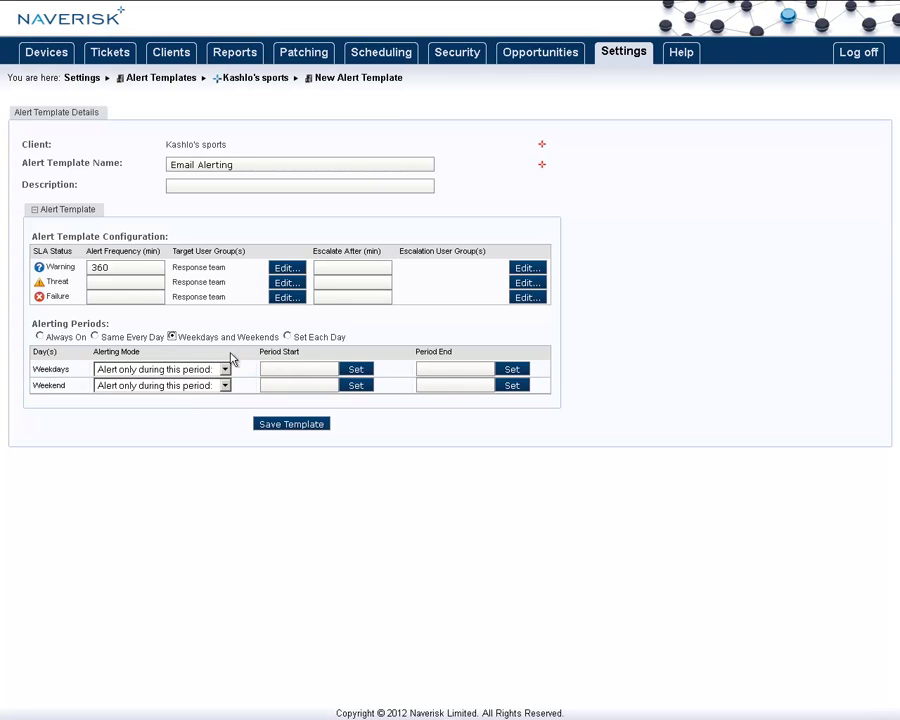
pyautogui.click(288, 338)
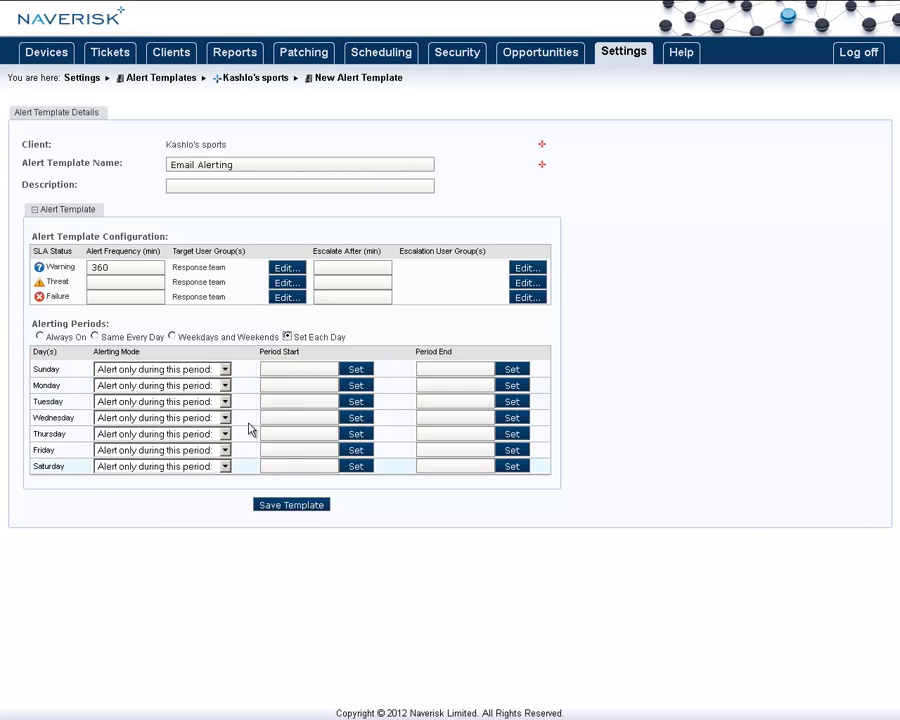
pyautogui.click(56, 334)
# Step: Set Threat frequency to 120 and Failure to 60 minutes, and save the template
pyautogui.click(112, 281)
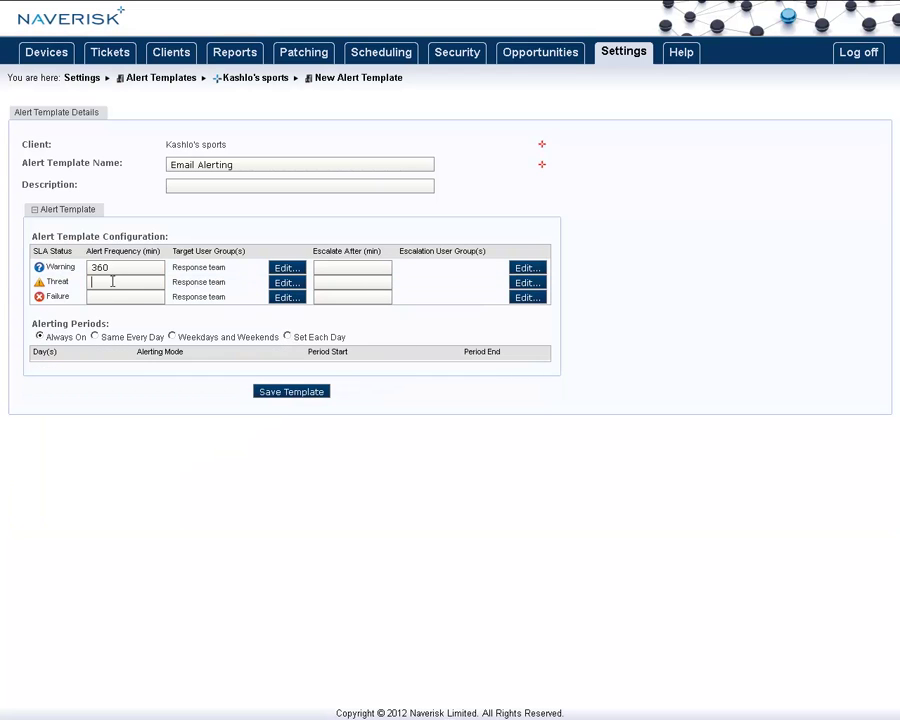
pyautogui.write('120')
pyautogui.press('Tab')
pyautogui.write('60')
pyautogui.click(305, 392)
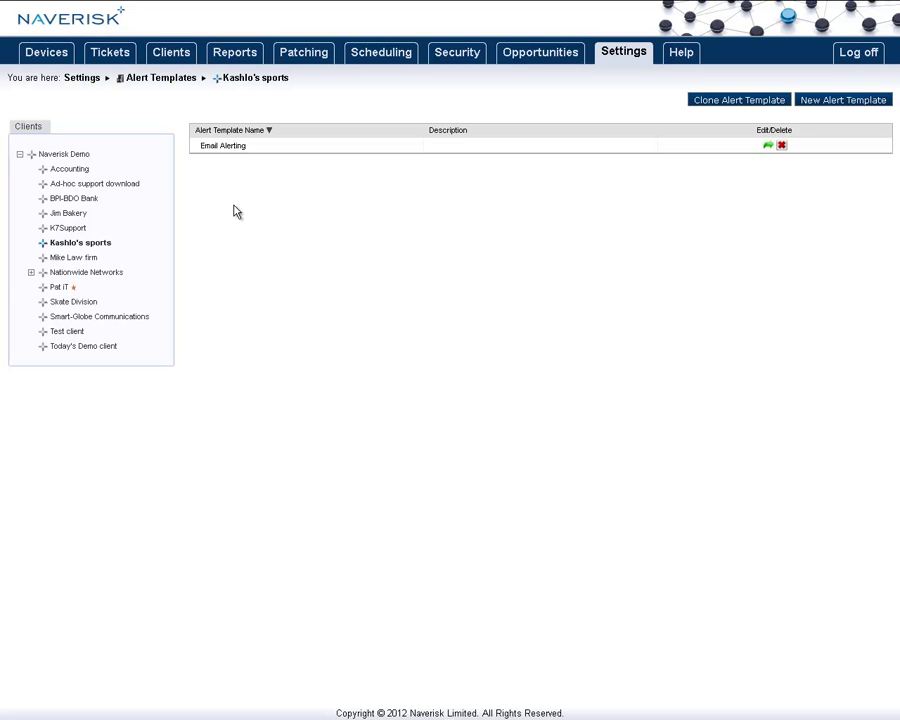
# Step: Review Kashlo's sports device types, then show the Client Facing reports list
pyautogui.click(88, 78)
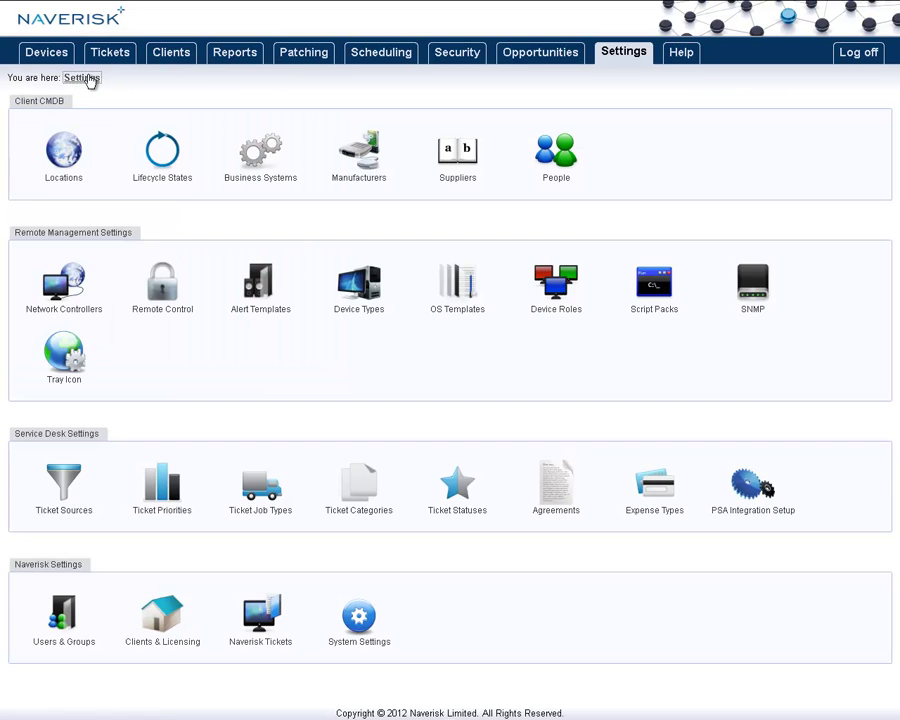
pyautogui.click(372, 302)
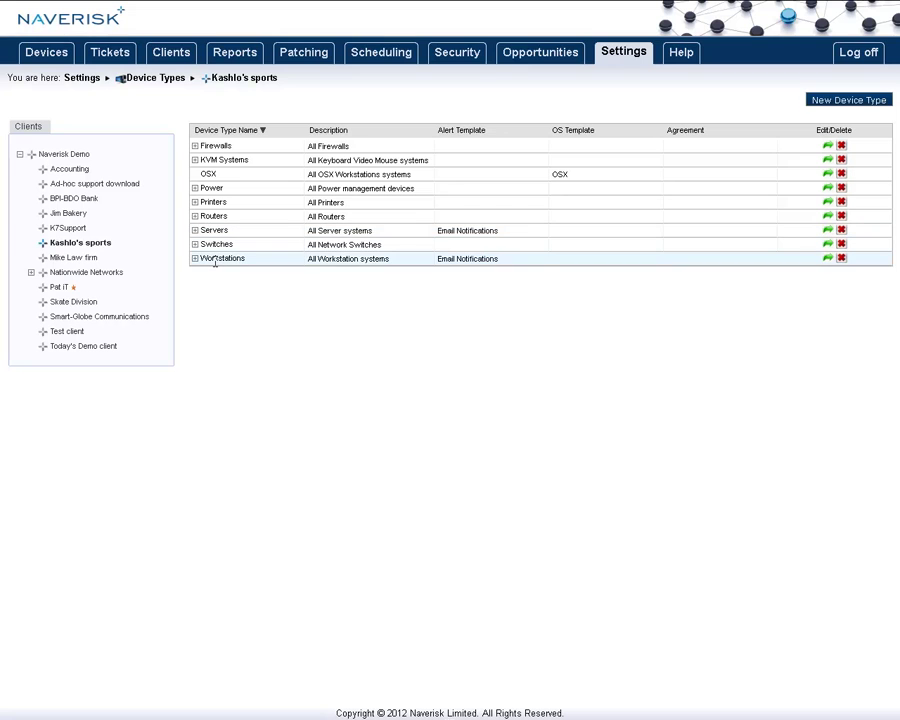
pyautogui.click(234, 52)
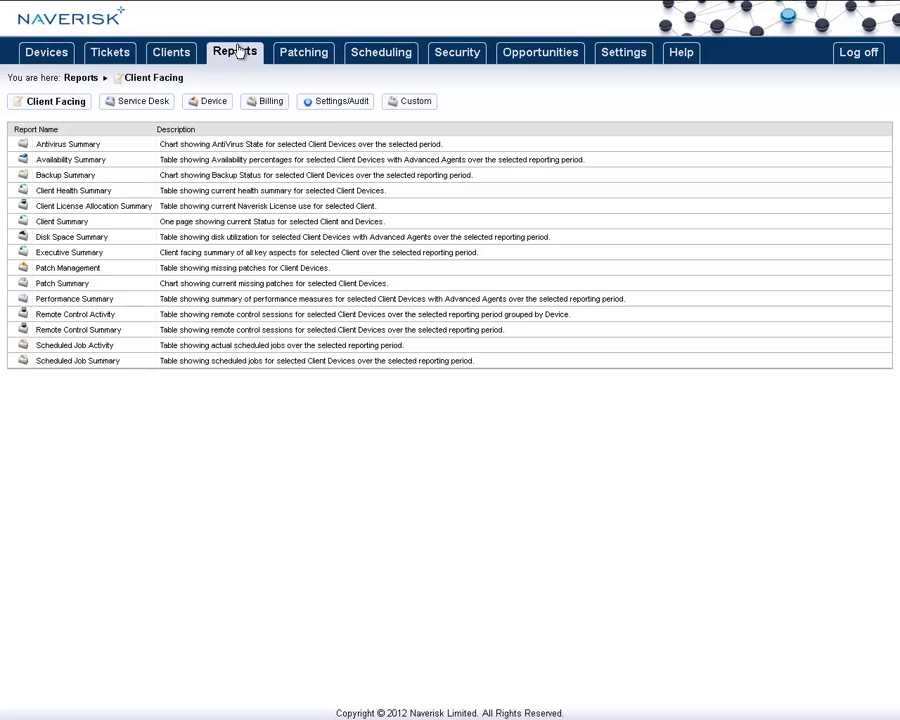
# Step: Switch the Reports list to the Settings/Audit category
pyautogui.click(343, 104)
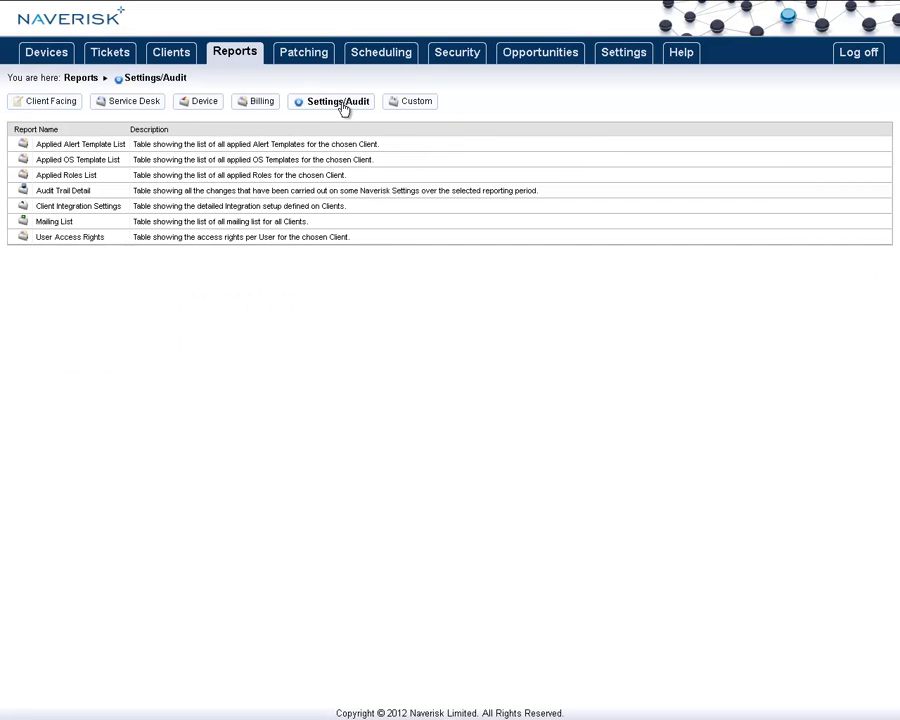